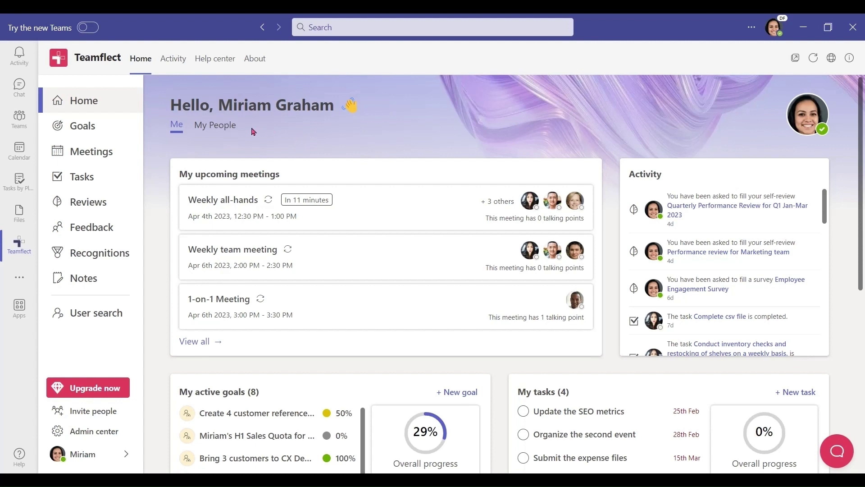
Step: Switch the Teamflect home page to the My People list
{"action": "left_click", "coordinate": [222, 130]}
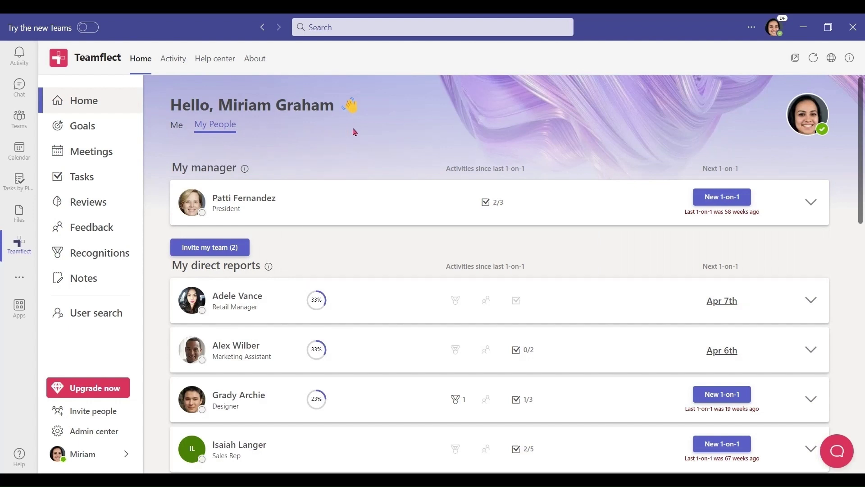
{"action": "scroll", "coordinate": [352, 131], "scroll_direction": "down", "scroll_amount": 1}
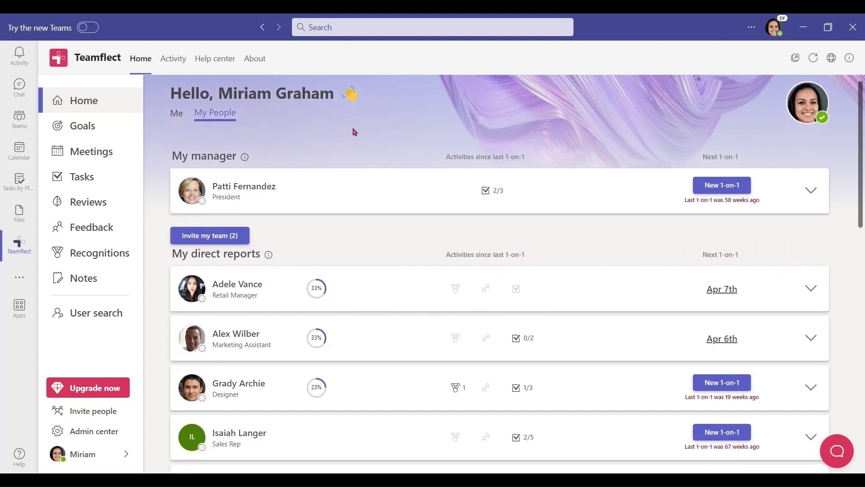
{"action": "scroll", "coordinate": [353, 132], "scroll_direction": "down", "scroll_amount": 1}
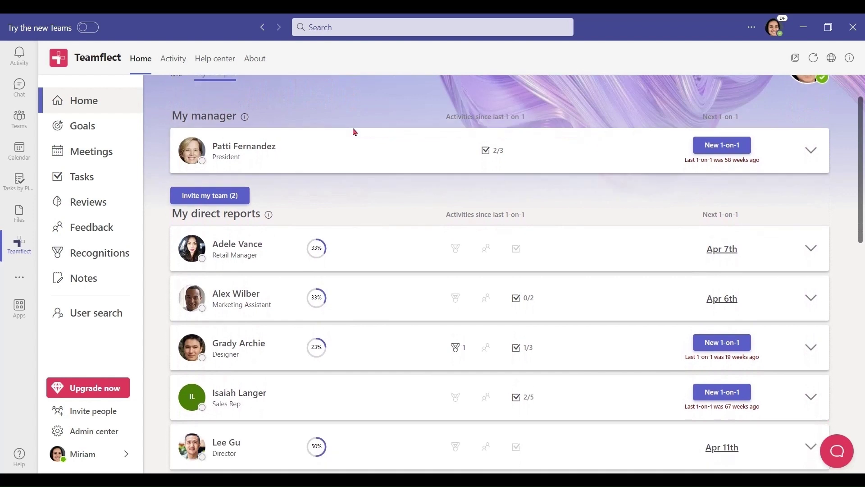
{"action": "scroll", "coordinate": [353, 132], "scroll_direction": "down", "scroll_amount": 1}
{"action": "scroll", "coordinate": [353, 132], "scroll_direction": "down", "scroll_amount": 1}
{"action": "scroll", "coordinate": [353, 132], "scroll_direction": "down", "scroll_amount": 1}
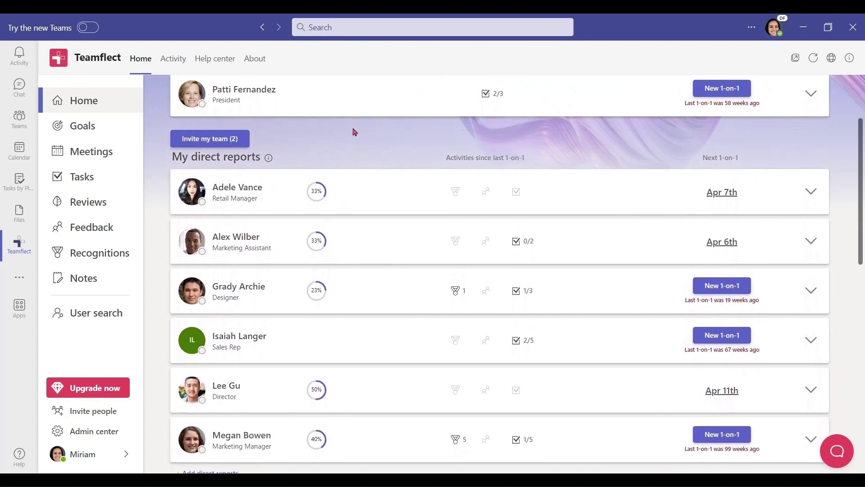
{"action": "scroll", "coordinate": [353, 132], "scroll_direction": "down", "scroll_amount": 1}
{"action": "scroll", "coordinate": [353, 131], "scroll_direction": "down", "scroll_amount": 1}
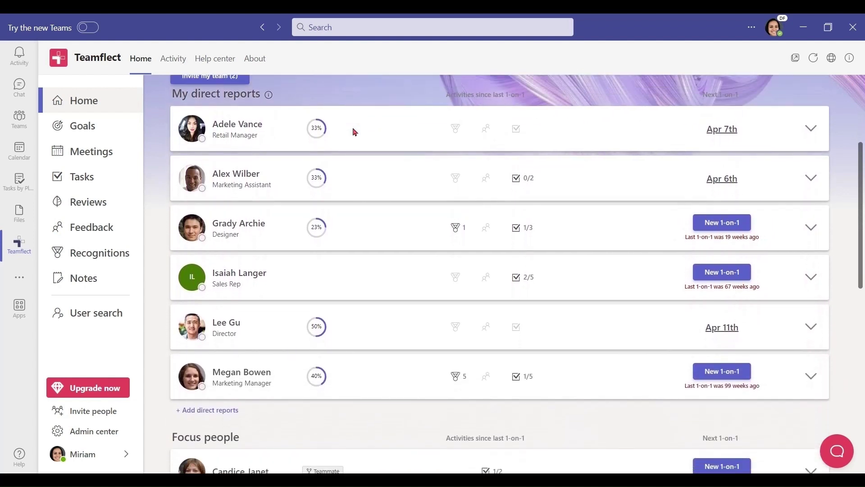
{"action": "scroll", "coordinate": [353, 132], "scroll_direction": "down", "scroll_amount": 1}
{"action": "scroll", "coordinate": [353, 132], "scroll_direction": "down", "scroll_amount": 1}
{"action": "scroll", "coordinate": [353, 132], "scroll_direction": "down", "scroll_amount": 1}
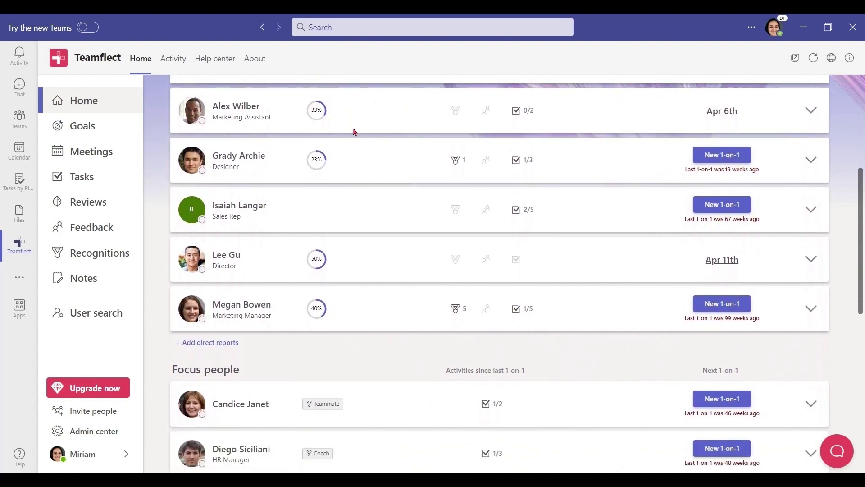
{"action": "scroll", "coordinate": [353, 132], "scroll_direction": "down", "scroll_amount": 1}
{"action": "scroll", "coordinate": [354, 132], "scroll_direction": "down", "scroll_amount": 1}
{"action": "scroll", "coordinate": [353, 132], "scroll_direction": "down", "scroll_amount": 1}
{"action": "scroll", "coordinate": [353, 132], "scroll_direction": "down", "scroll_amount": 1}
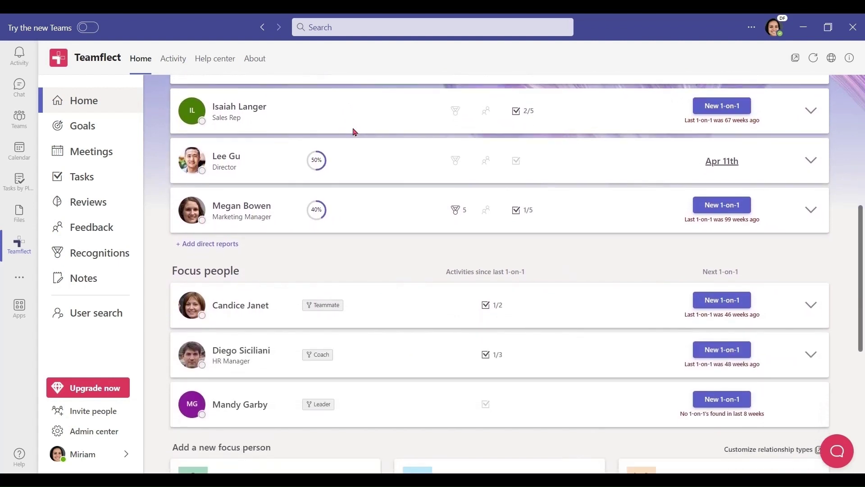
{"action": "scroll", "coordinate": [353, 132], "scroll_direction": "down", "scroll_amount": 1}
{"action": "scroll", "coordinate": [353, 132], "scroll_direction": "down", "scroll_amount": 1}
{"action": "scroll", "coordinate": [353, 132], "scroll_direction": "down", "scroll_amount": 1}
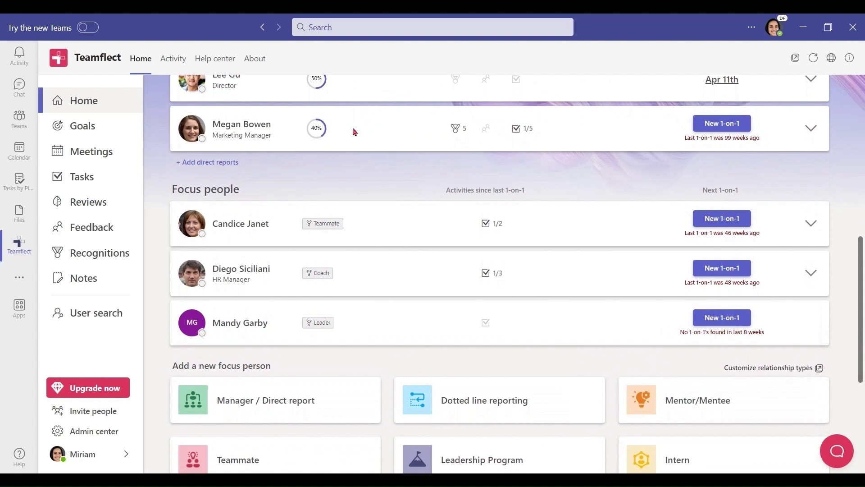
{"action": "scroll", "coordinate": [353, 132], "scroll_direction": "down", "scroll_amount": 1}
{"action": "scroll", "coordinate": [353, 132], "scroll_direction": "down", "scroll_amount": 1}
{"action": "scroll", "coordinate": [353, 132], "scroll_direction": "up", "scroll_amount": 1}
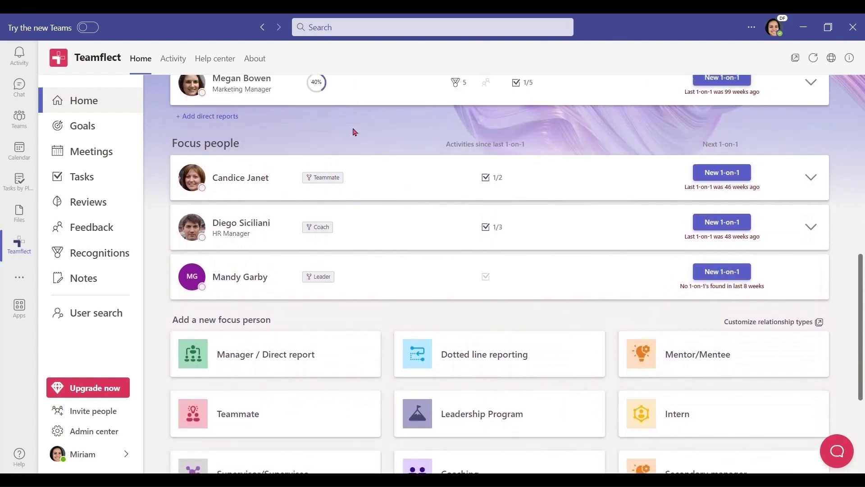
{"action": "scroll", "coordinate": [353, 132], "scroll_direction": "up", "scroll_amount": 1}
{"action": "scroll", "coordinate": [352, 131], "scroll_direction": "up", "scroll_amount": 1}
{"action": "scroll", "coordinate": [353, 131], "scroll_direction": "up", "scroll_amount": 1}
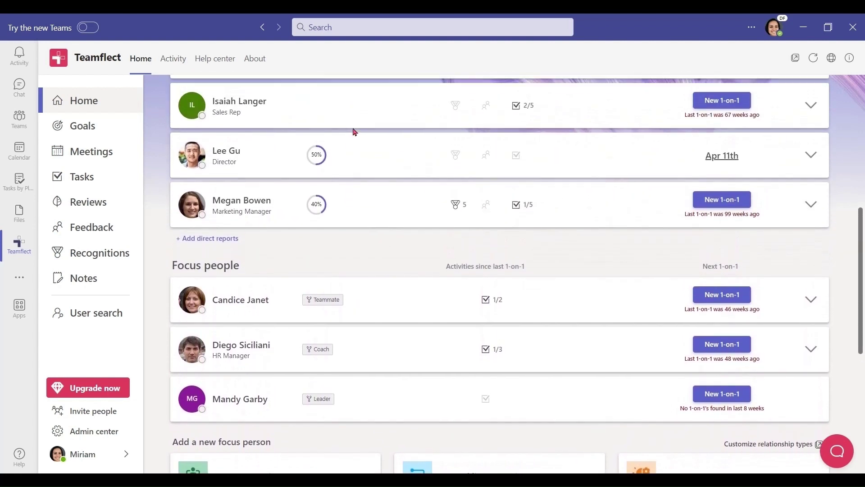
{"action": "scroll", "coordinate": [353, 132], "scroll_direction": "up", "scroll_amount": 2}
{"action": "scroll", "coordinate": [353, 132], "scroll_direction": "up", "scroll_amount": 1}
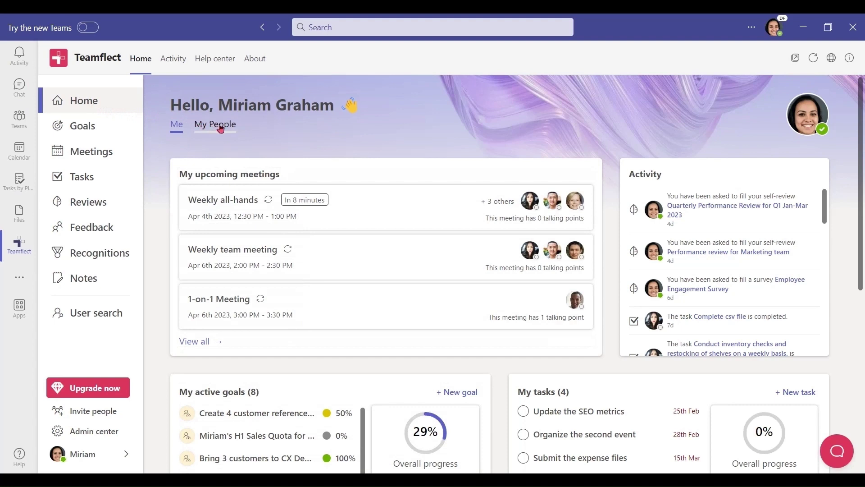
Step: Show My People again, with manager, direct reports and new focus person options
{"action": "left_click", "coordinate": [220, 129]}
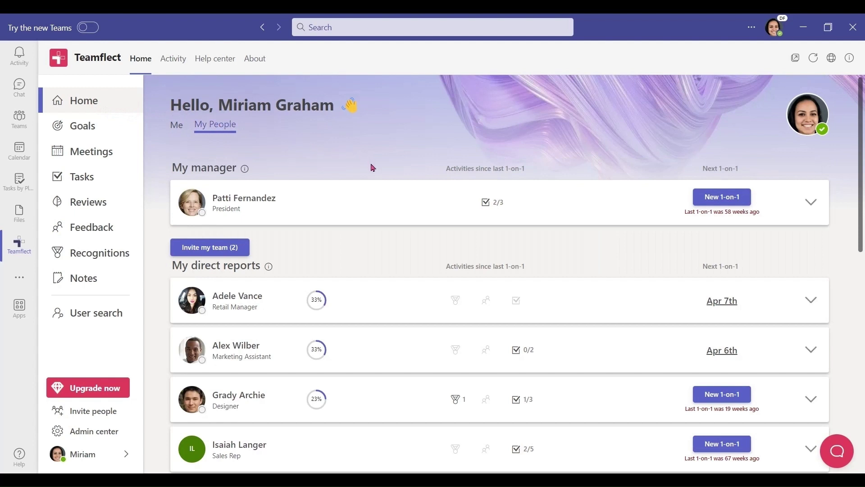
{"action": "scroll", "coordinate": [371, 167], "scroll_direction": "down", "scroll_amount": 2}
{"action": "scroll", "coordinate": [371, 166], "scroll_direction": "down", "scroll_amount": 2}
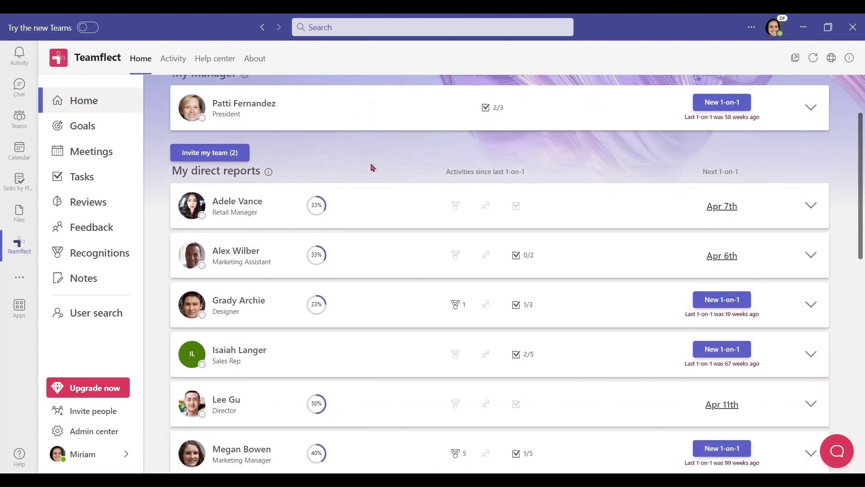
{"action": "scroll", "coordinate": [341, 161], "scroll_direction": "down", "scroll_amount": 2}
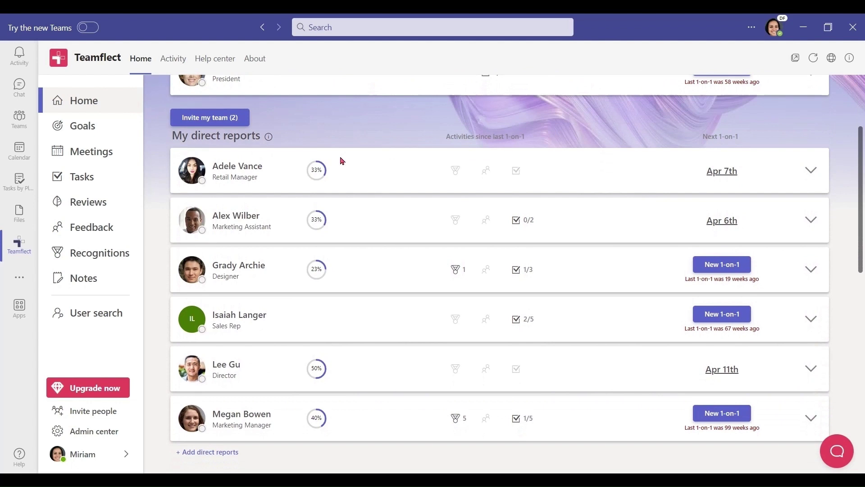
{"action": "scroll", "coordinate": [341, 161], "scroll_direction": "down", "scroll_amount": 2}
{"action": "scroll", "coordinate": [340, 160], "scroll_direction": "down", "scroll_amount": 2}
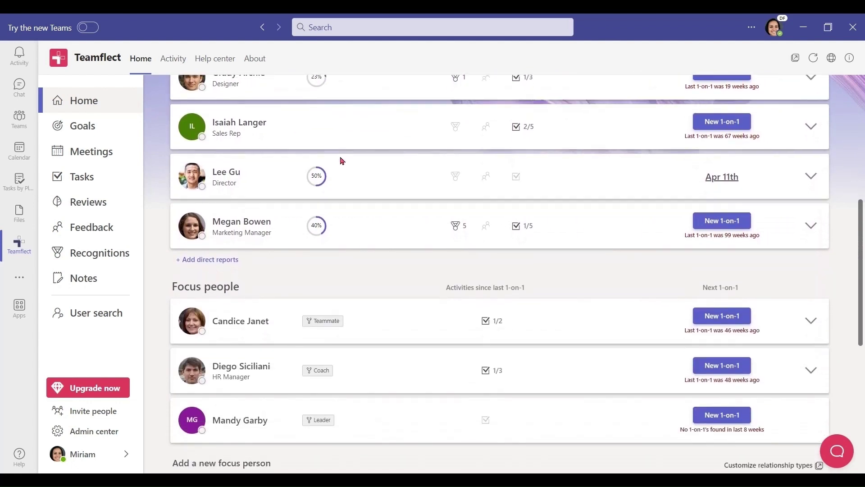
{"action": "scroll", "coordinate": [340, 160], "scroll_direction": "down", "scroll_amount": 2}
{"action": "scroll", "coordinate": [341, 160], "scroll_direction": "down", "scroll_amount": 2}
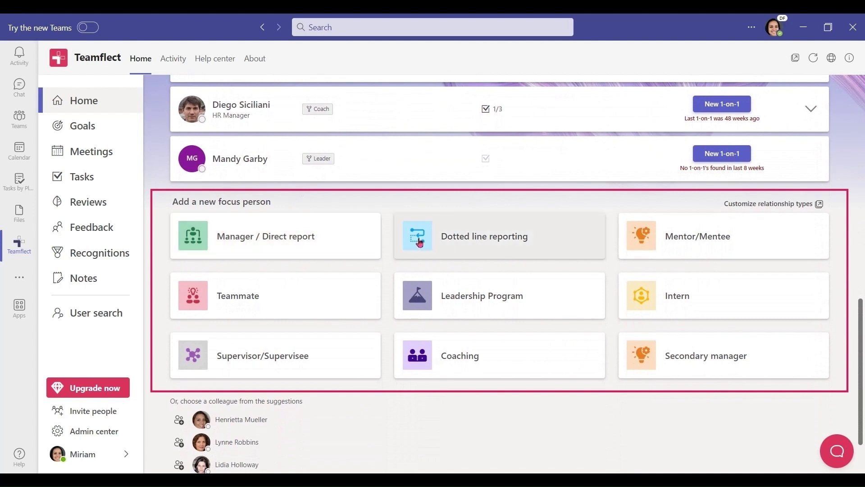
{"action": "left_click", "coordinate": [332, 242]}
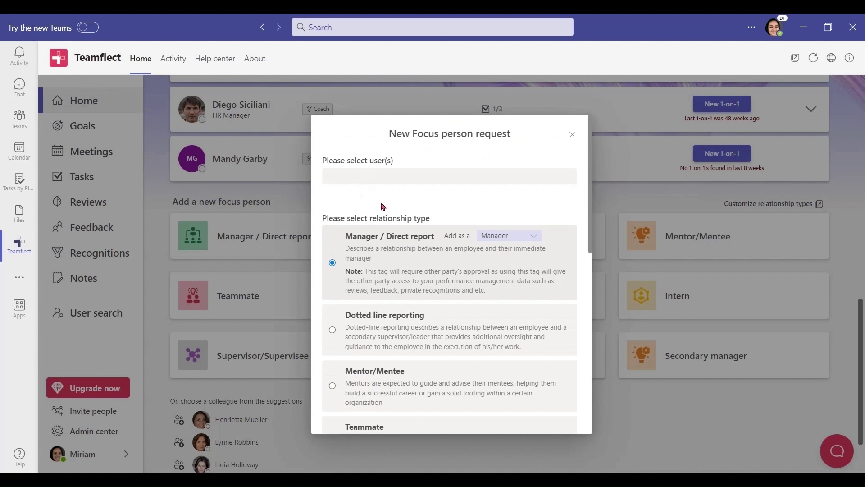
{"action": "left_click", "coordinate": [571, 136]}
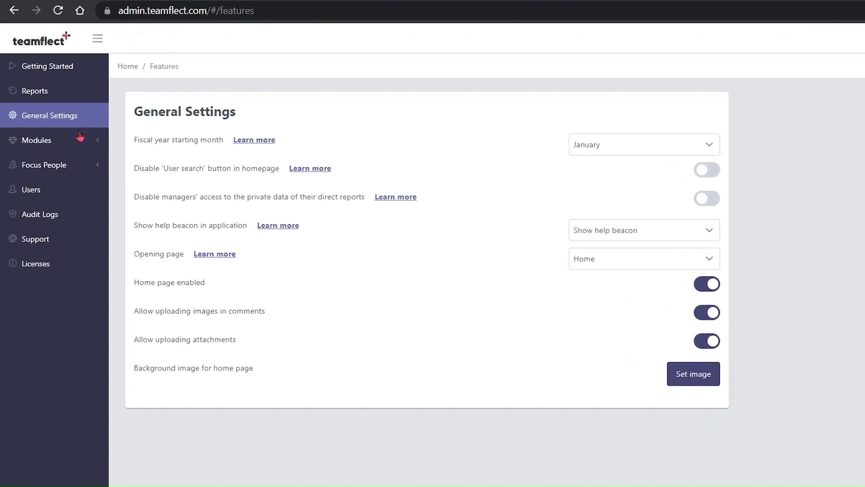
Step: Expand the Focus People section in the admin sidebar
{"action": "left_click", "coordinate": [77, 166]}
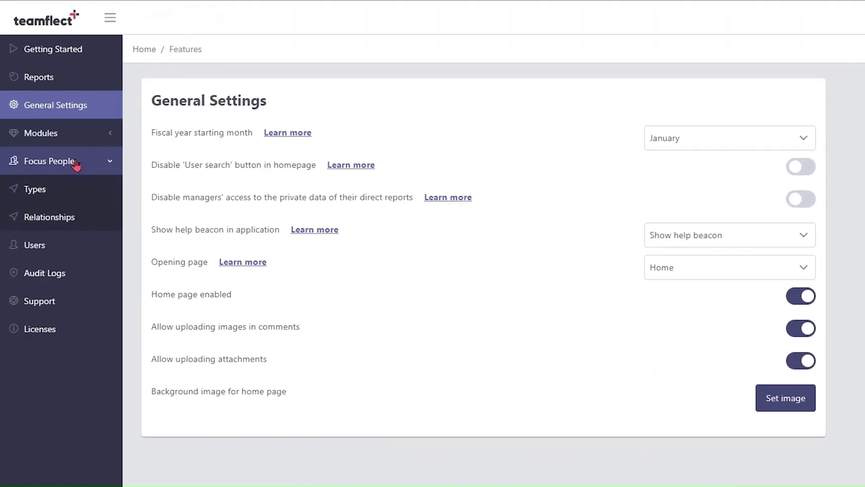
Step: Open Relationships and start a CSV import for Direct report - Manager relationships
{"action": "left_click", "coordinate": [72, 219]}
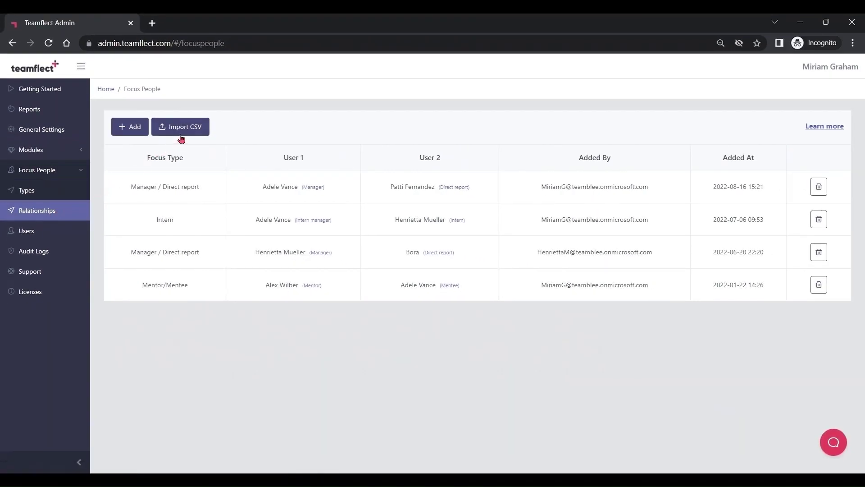
{"action": "left_click", "coordinate": [181, 138]}
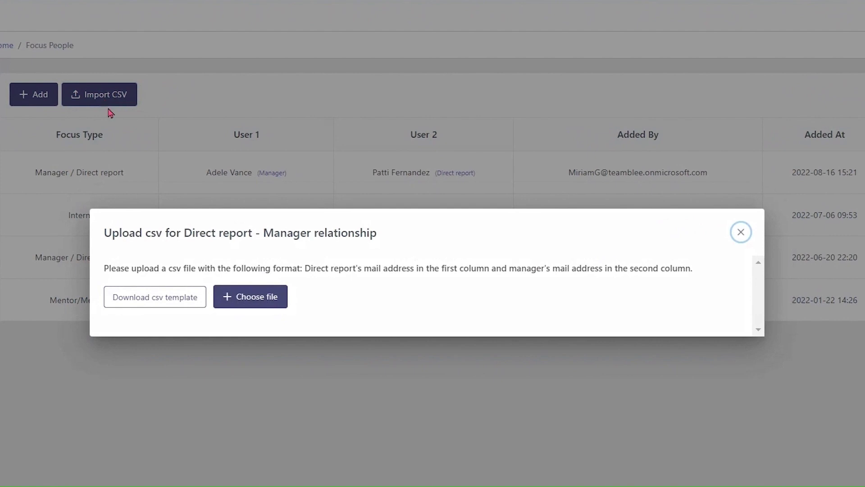